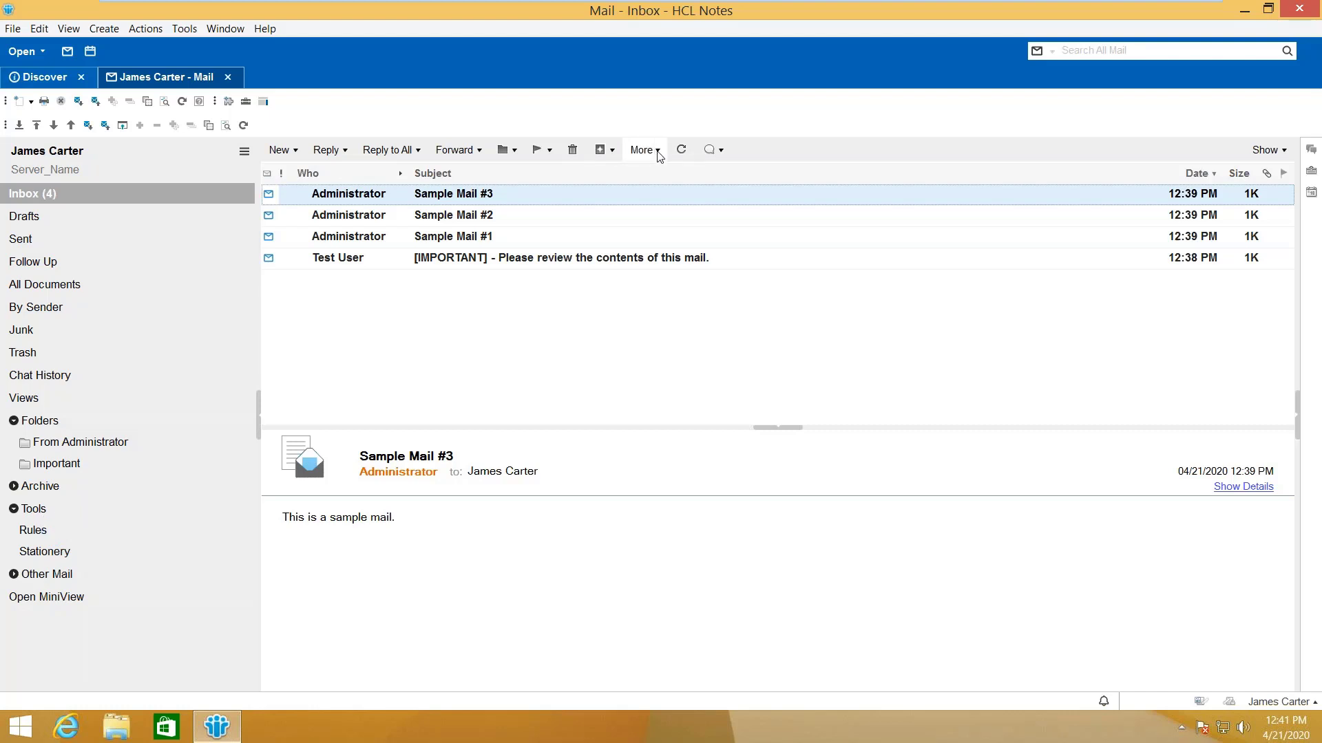
Open the Manage Rules view from the More menu's Mail Rules submenu
{"action": "left_click", "coordinate": [658, 152]}
{"action": "mouse_move", "coordinate": [716, 332]}
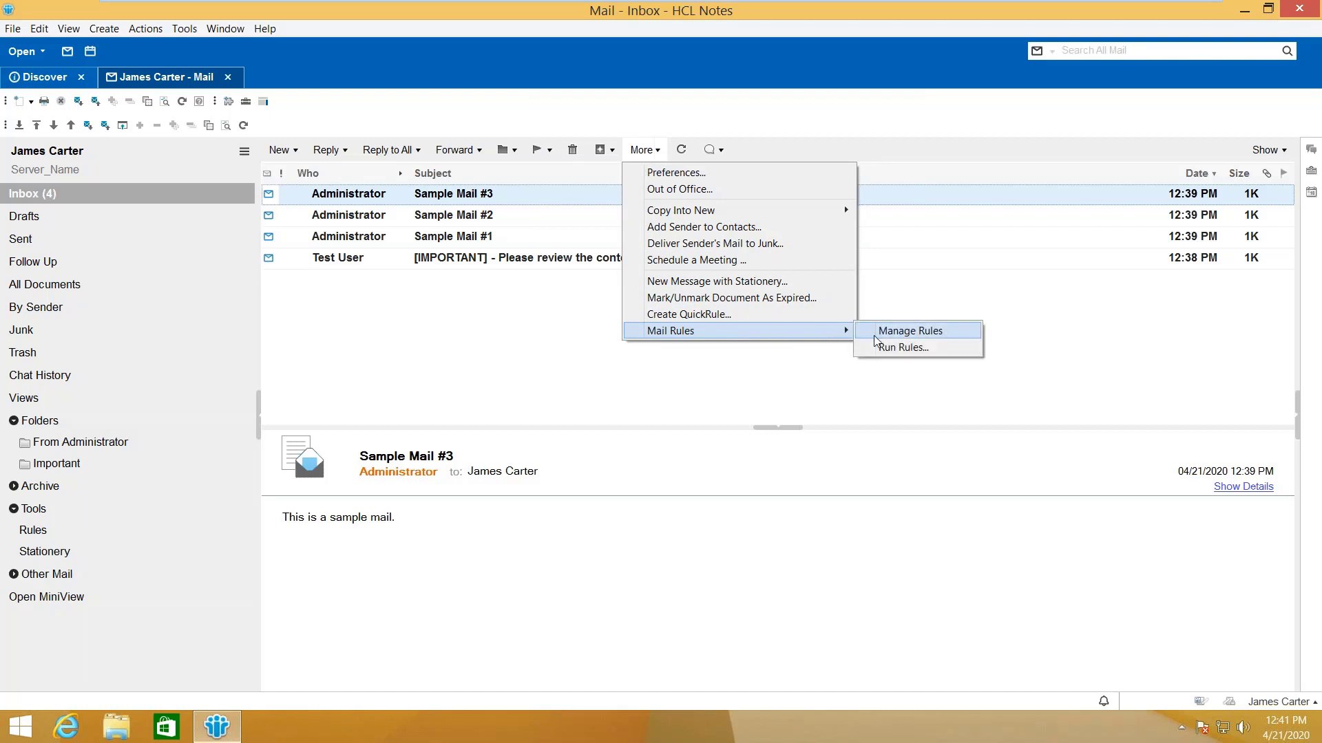
{"action": "left_click", "coordinate": [892, 334]}
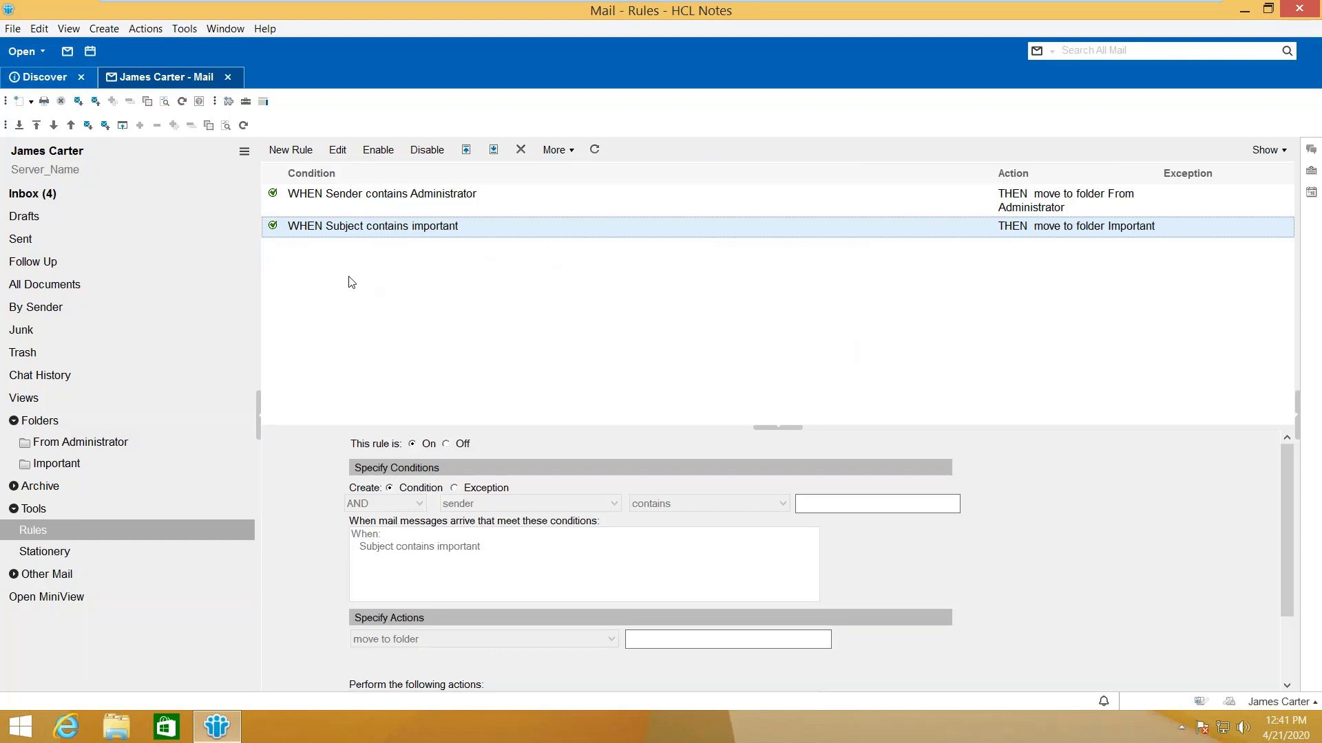
Create a new rule with the condition 'sender contains' a contact's name
{"action": "left_click", "coordinate": [301, 157]}
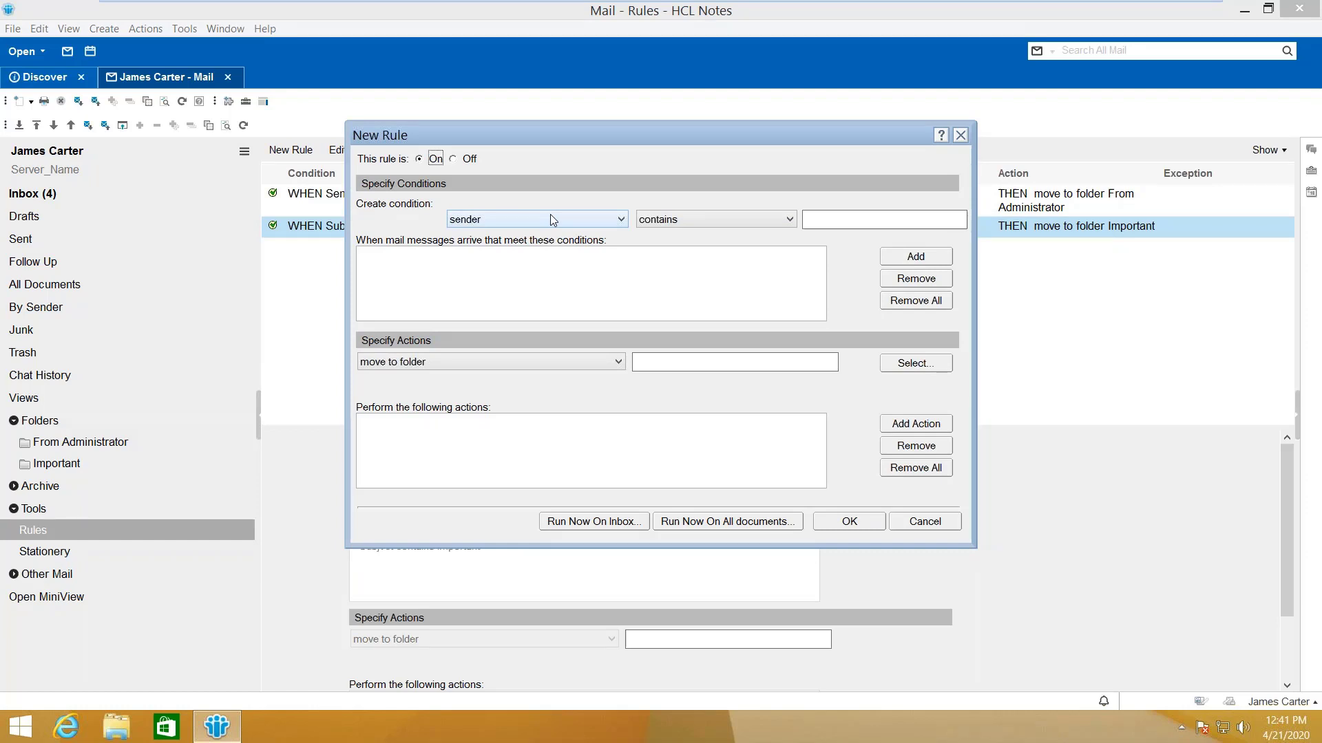
{"action": "left_click", "coordinate": [620, 220]}
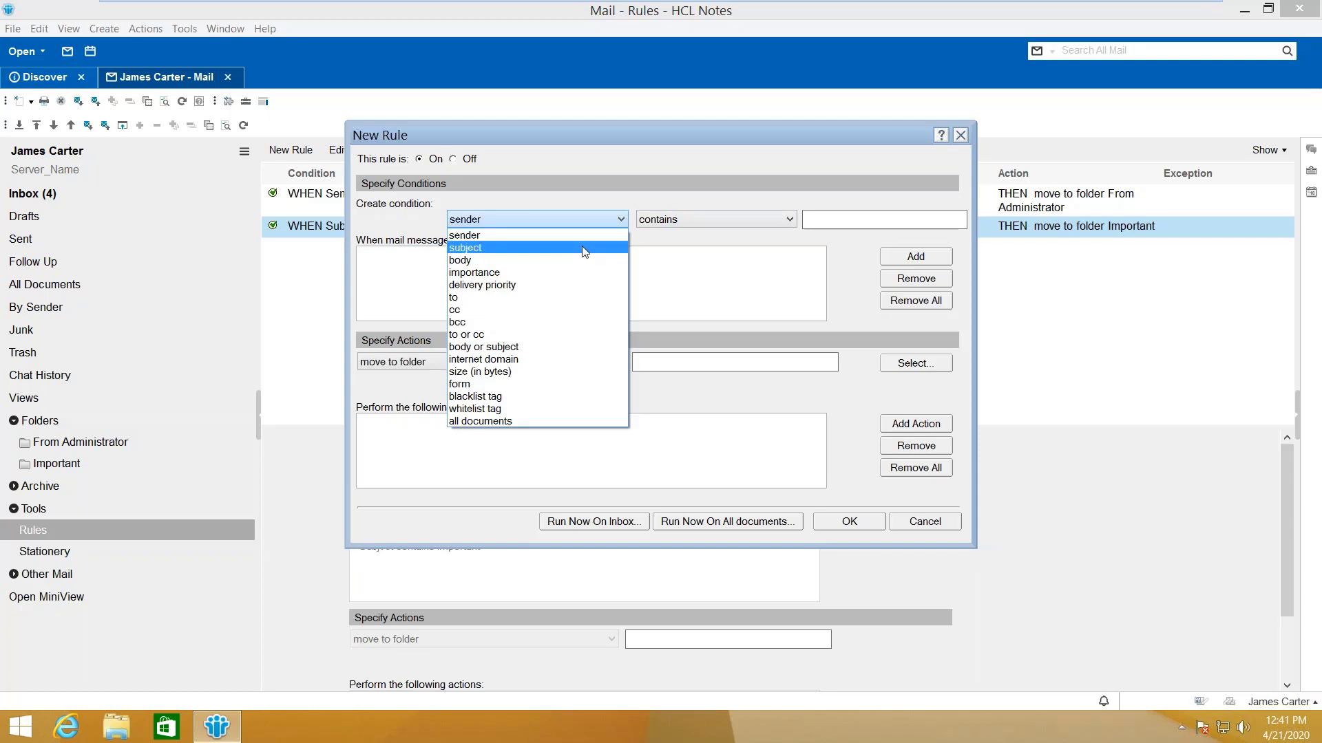
{"action": "left_click", "coordinate": [829, 218]}
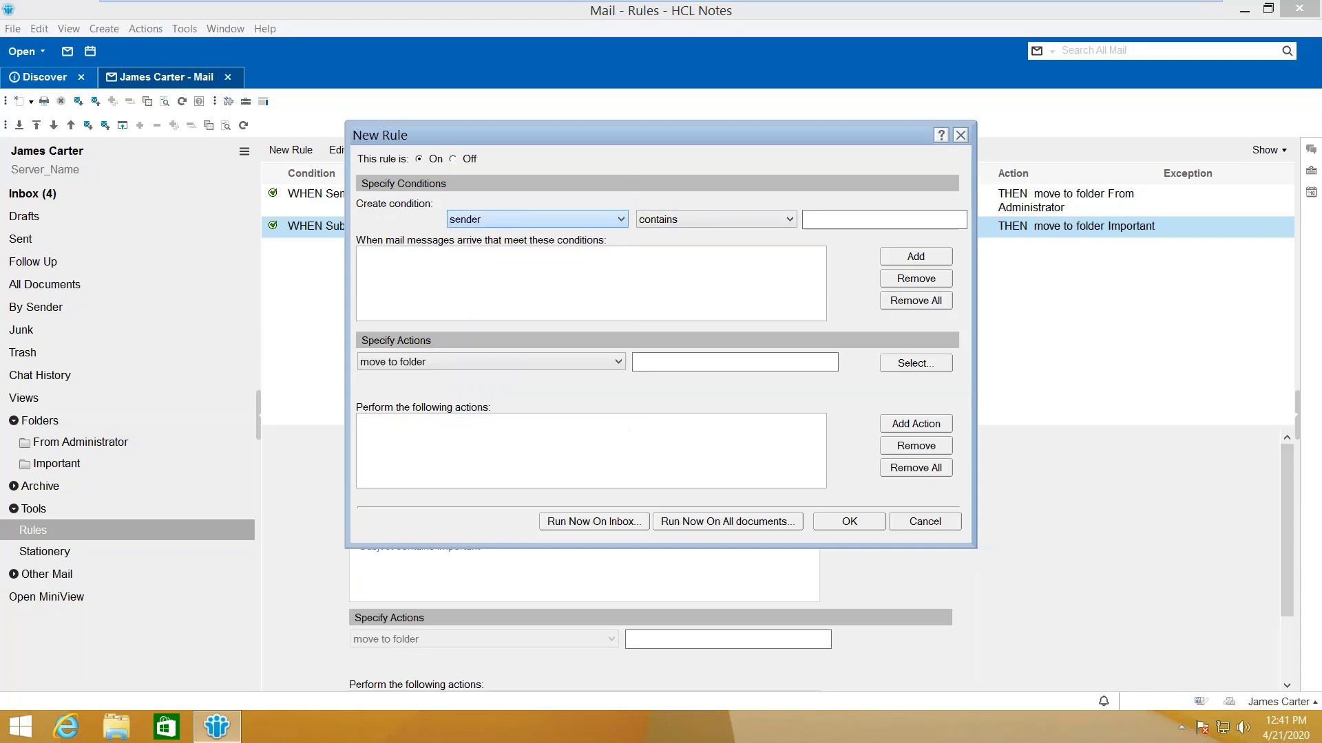
{"action": "type", "text": "Kevin"}
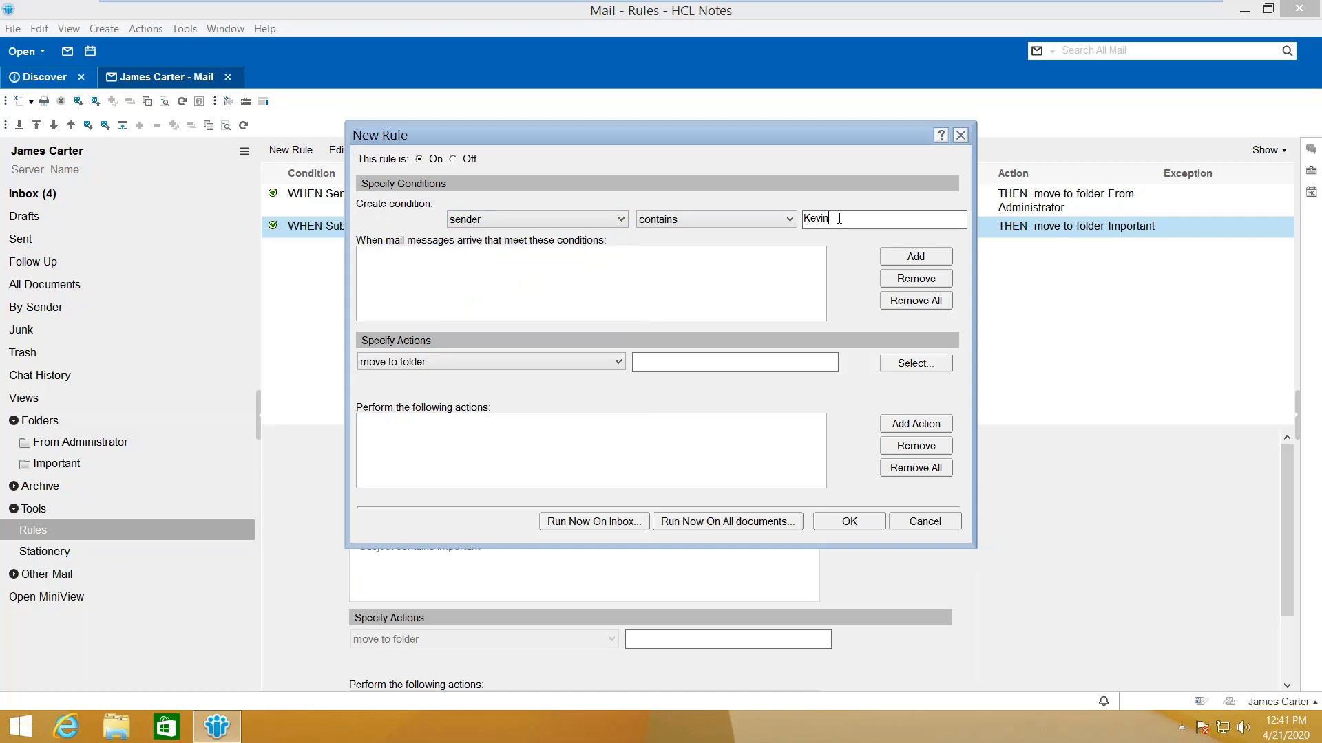
{"action": "left_click", "coordinate": [903, 260]}
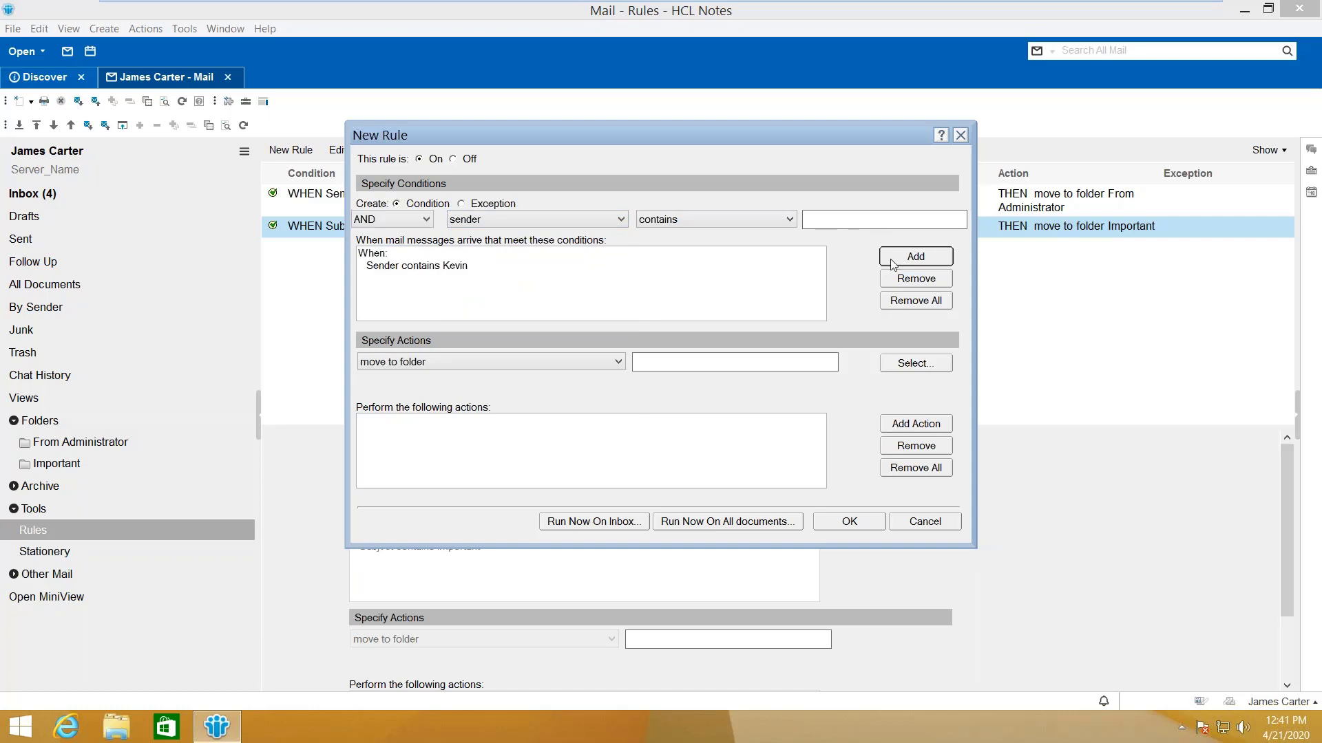
Add a 'move to folder Important' action to the new rule
{"action": "left_click", "coordinate": [596, 359]}
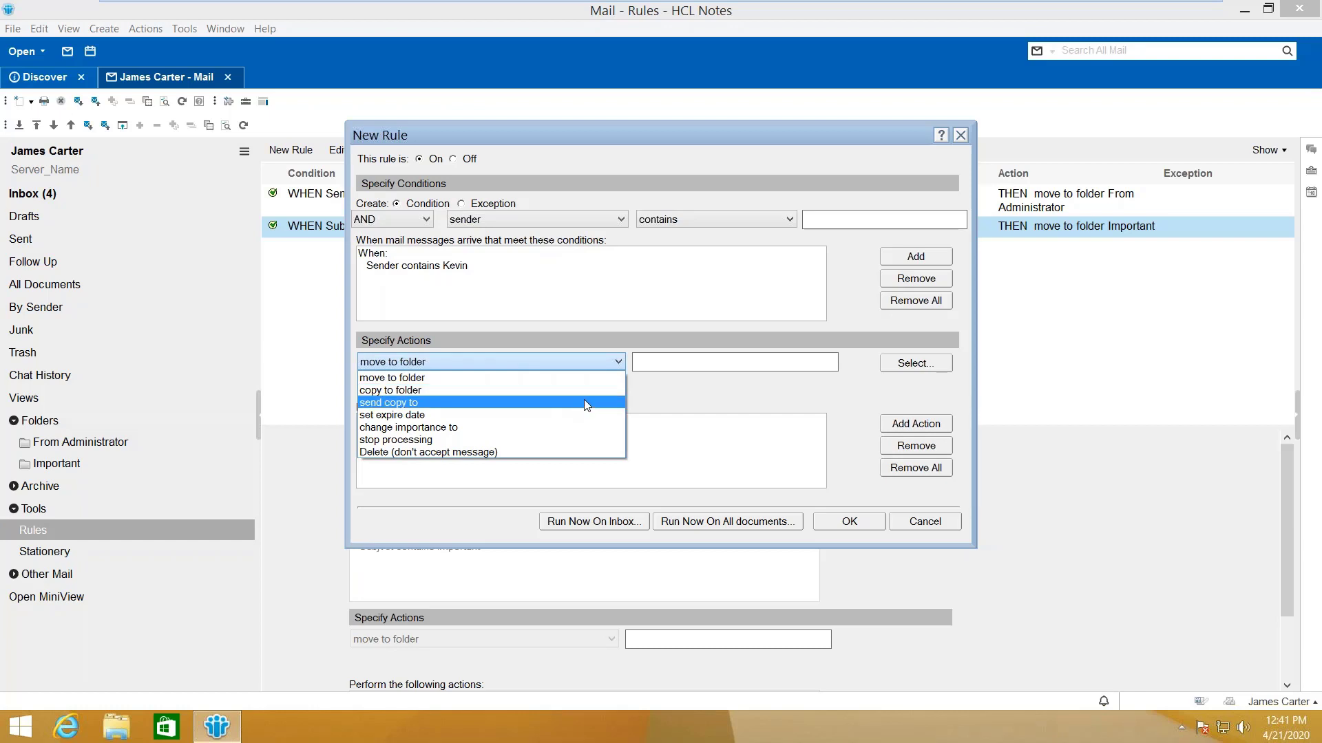
{"action": "left_click", "coordinate": [544, 378]}
{"action": "left_click", "coordinate": [916, 364]}
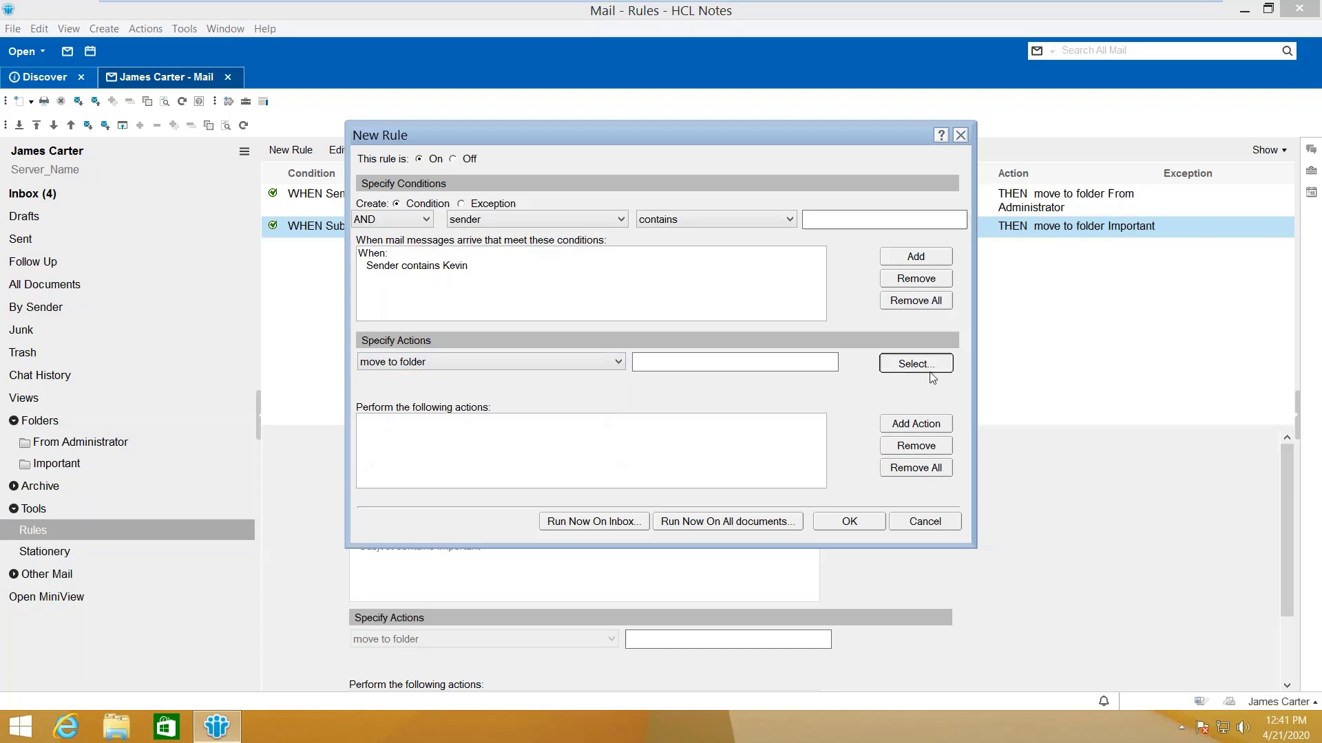
{"action": "left_click", "coordinate": [580, 227]}
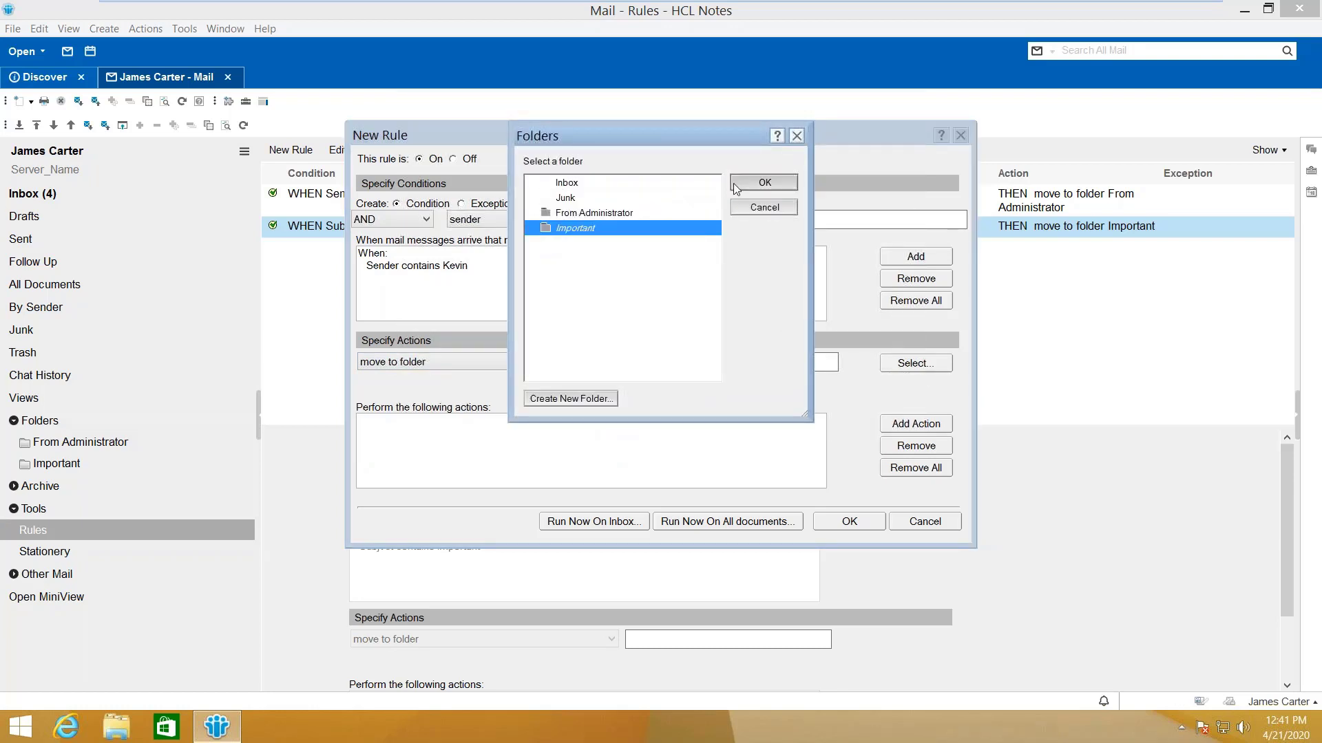
{"action": "left_click", "coordinate": [763, 182]}
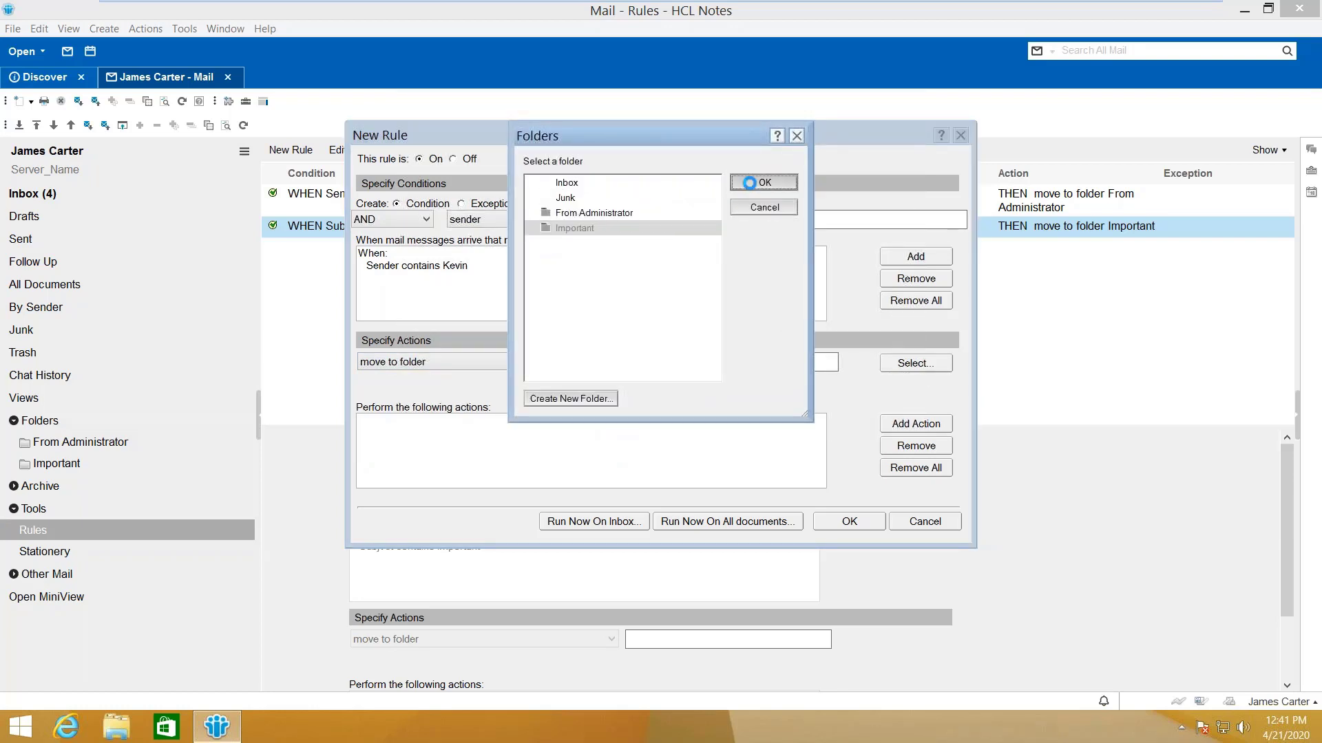
{"action": "left_click", "coordinate": [931, 426]}
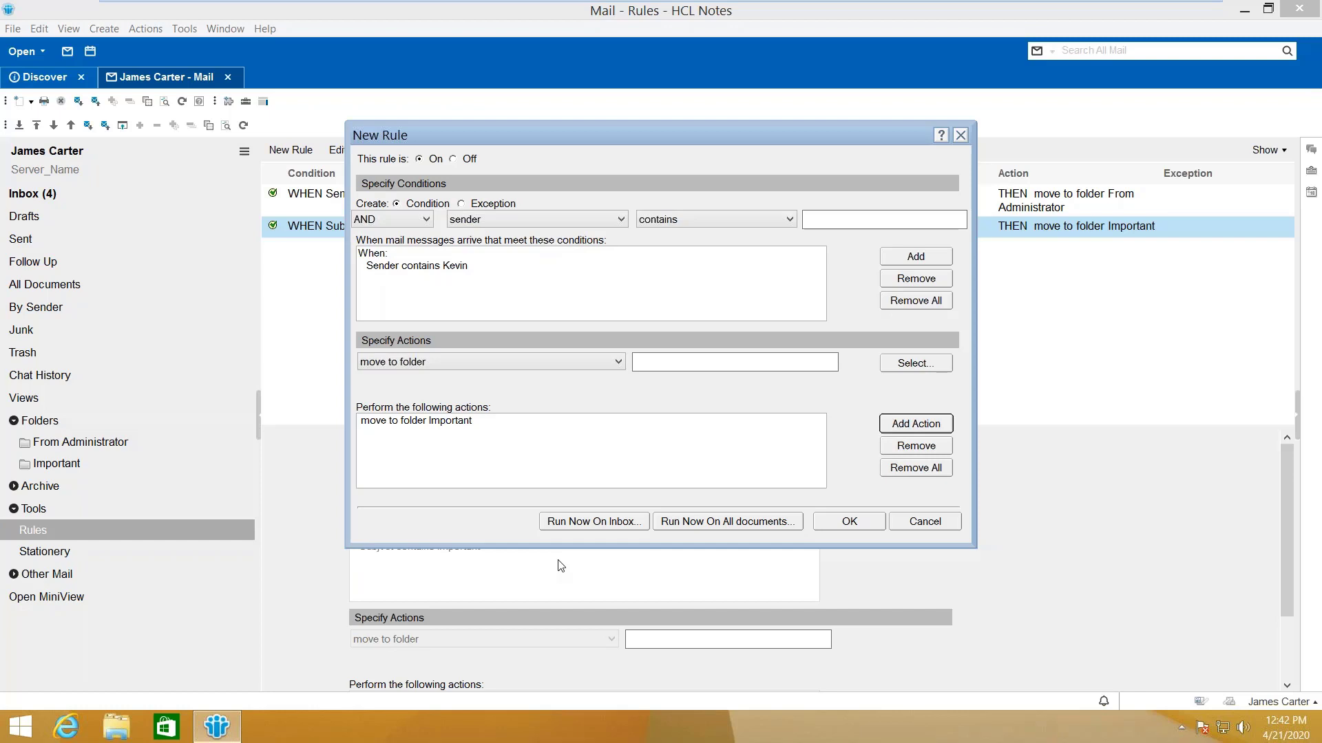
{"action": "key", "text": "Tab"}
{"action": "key", "text": "Tab"}
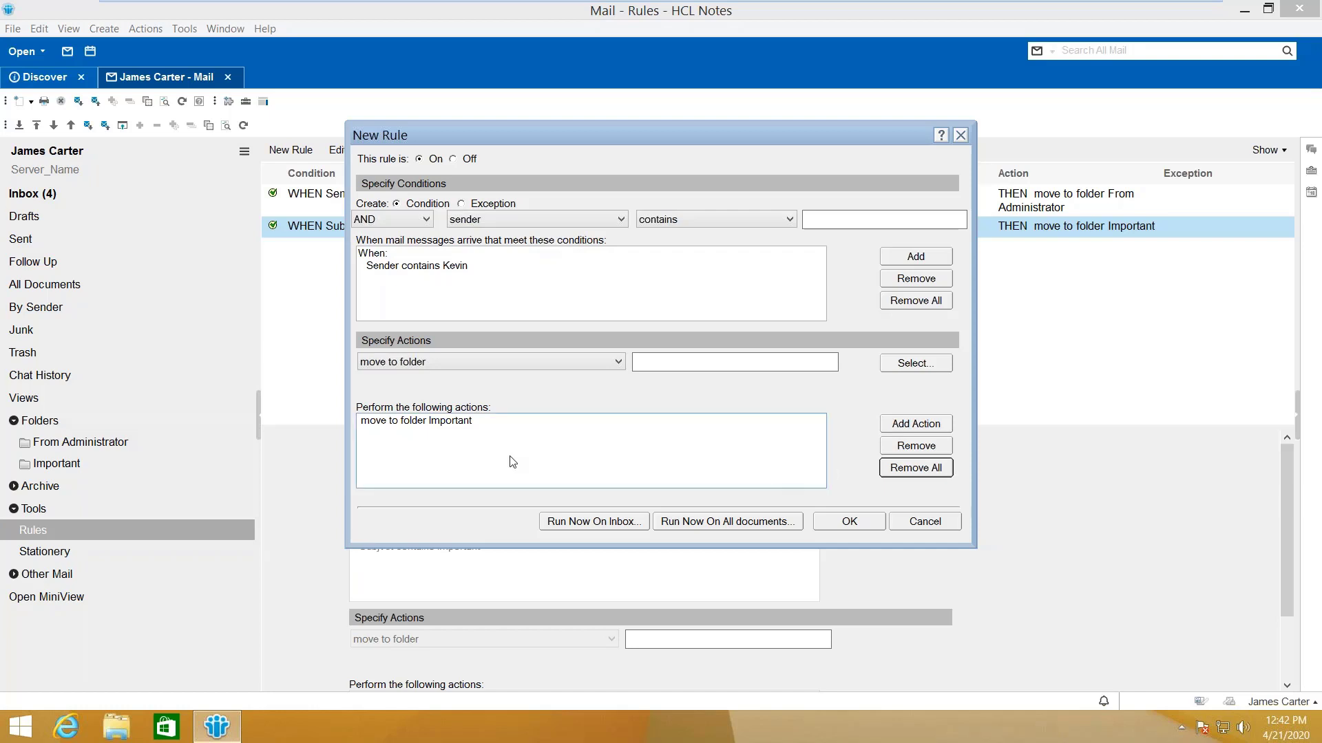
Cancel the unfinished rule and return to the 'Sender contains Administrator' rule in the Rules list
{"action": "left_click", "coordinate": [926, 521]}
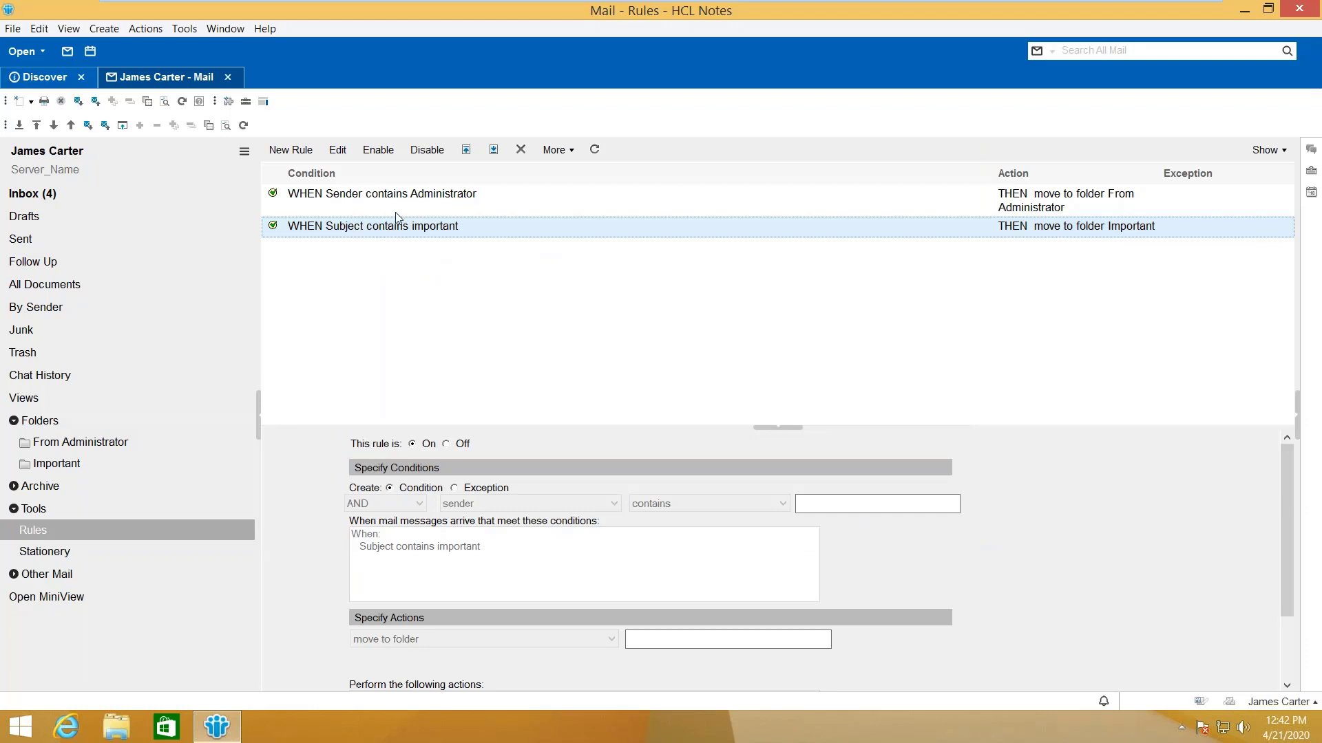
{"action": "left_click", "coordinate": [415, 207]}
{"action": "left_click", "coordinate": [52, 193]}
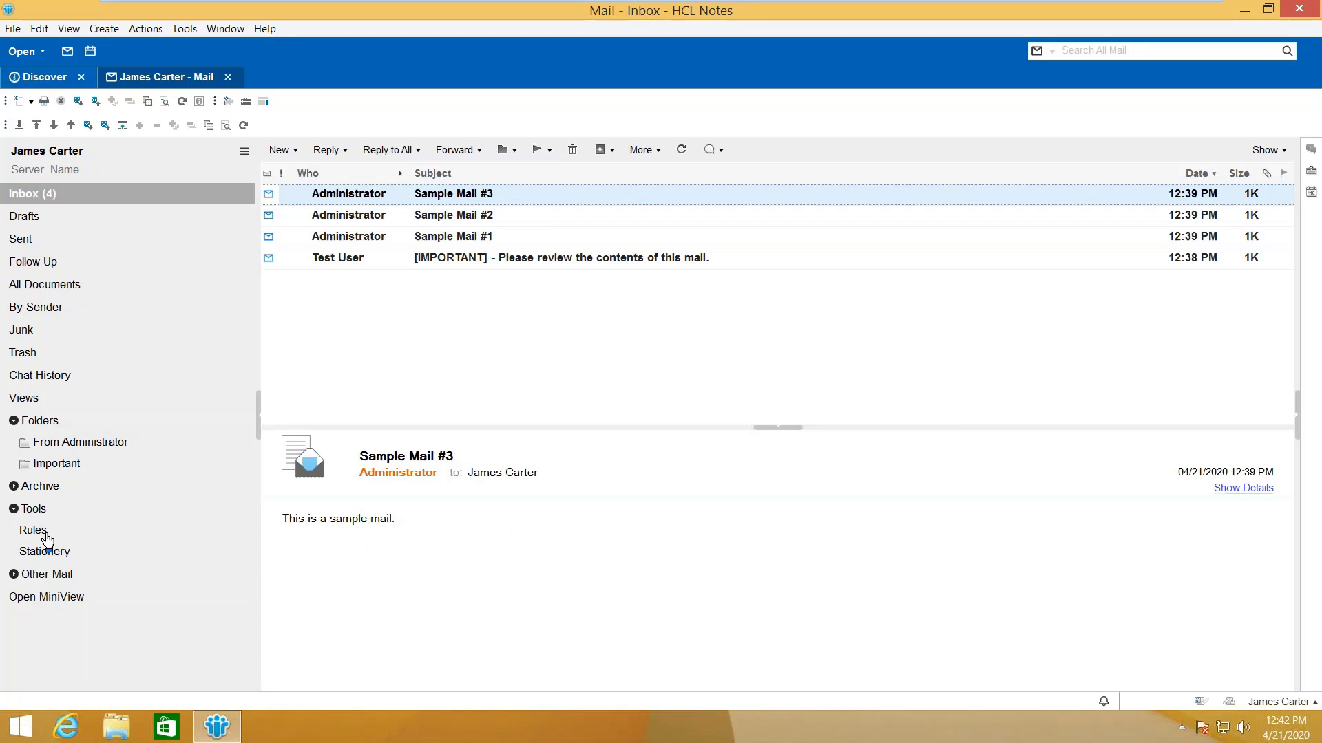
{"action": "left_click", "coordinate": [46, 535]}
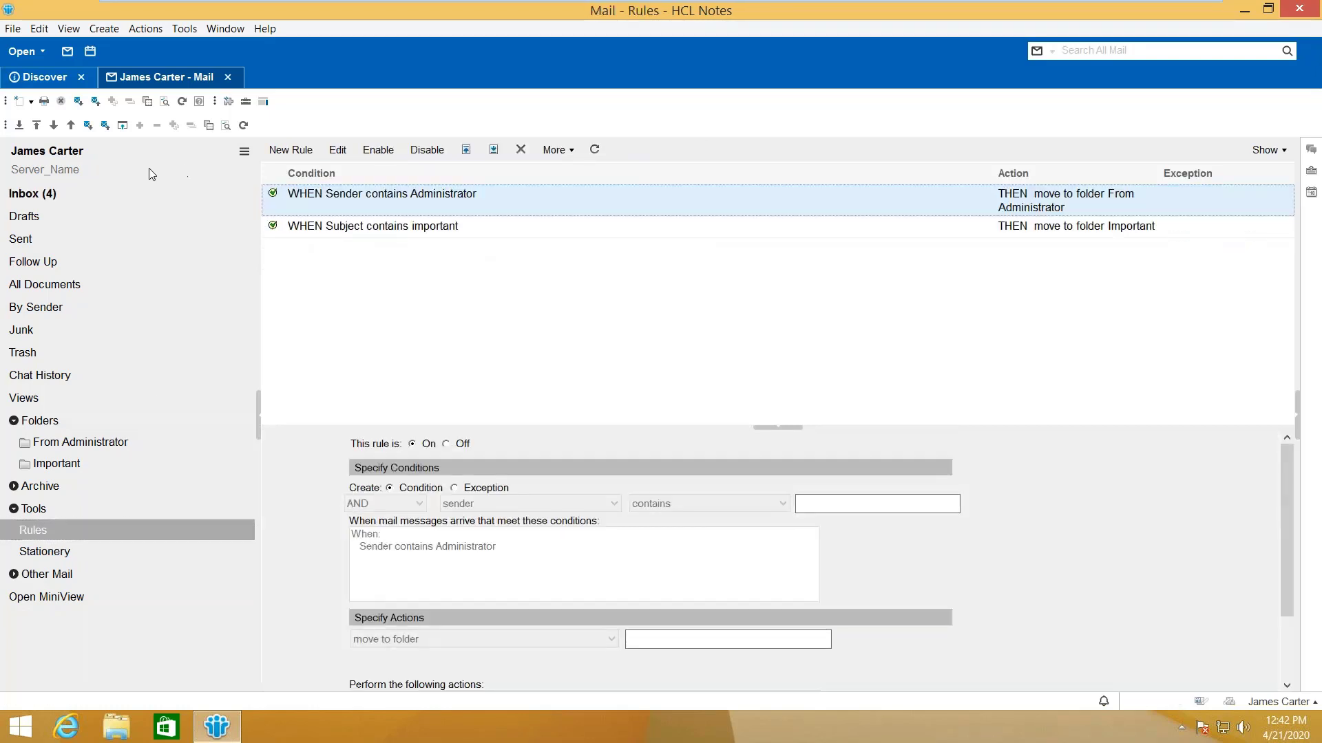
{"action": "left_click", "coordinate": [69, 196]}
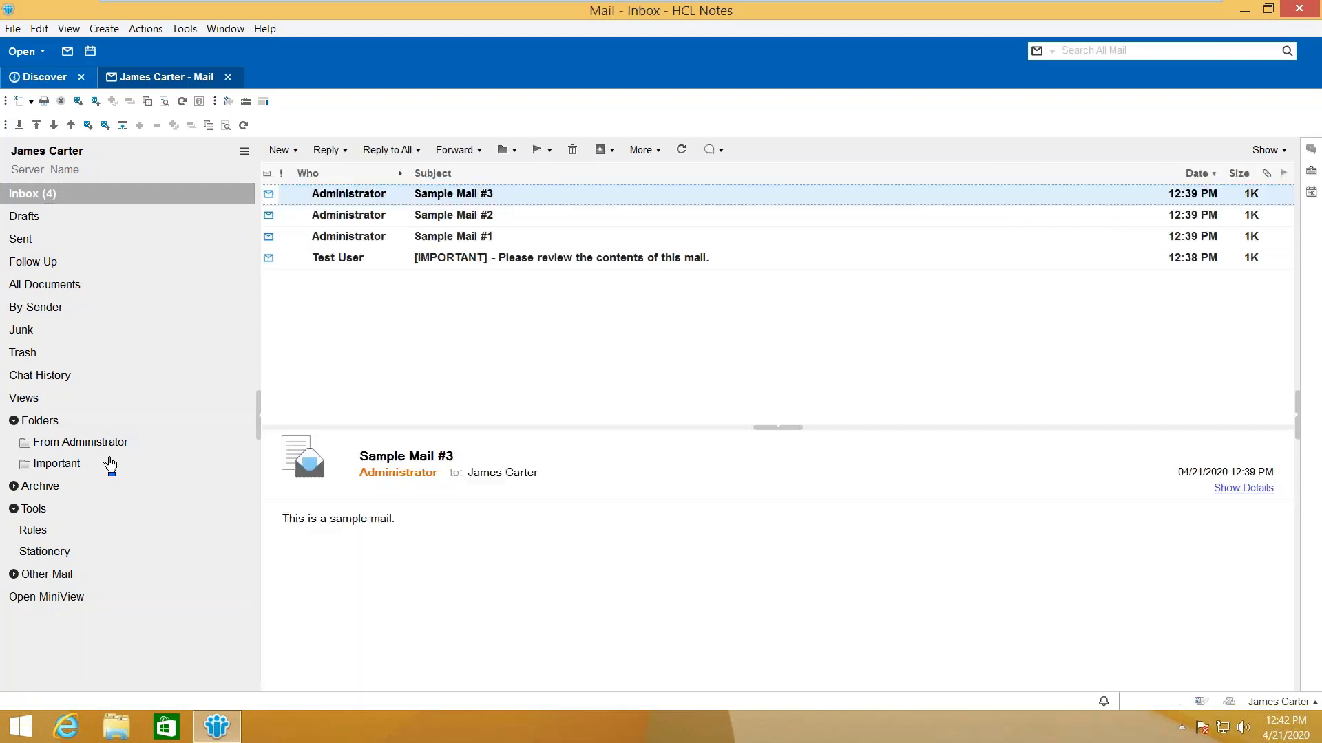
{"action": "left_click", "coordinate": [49, 531]}
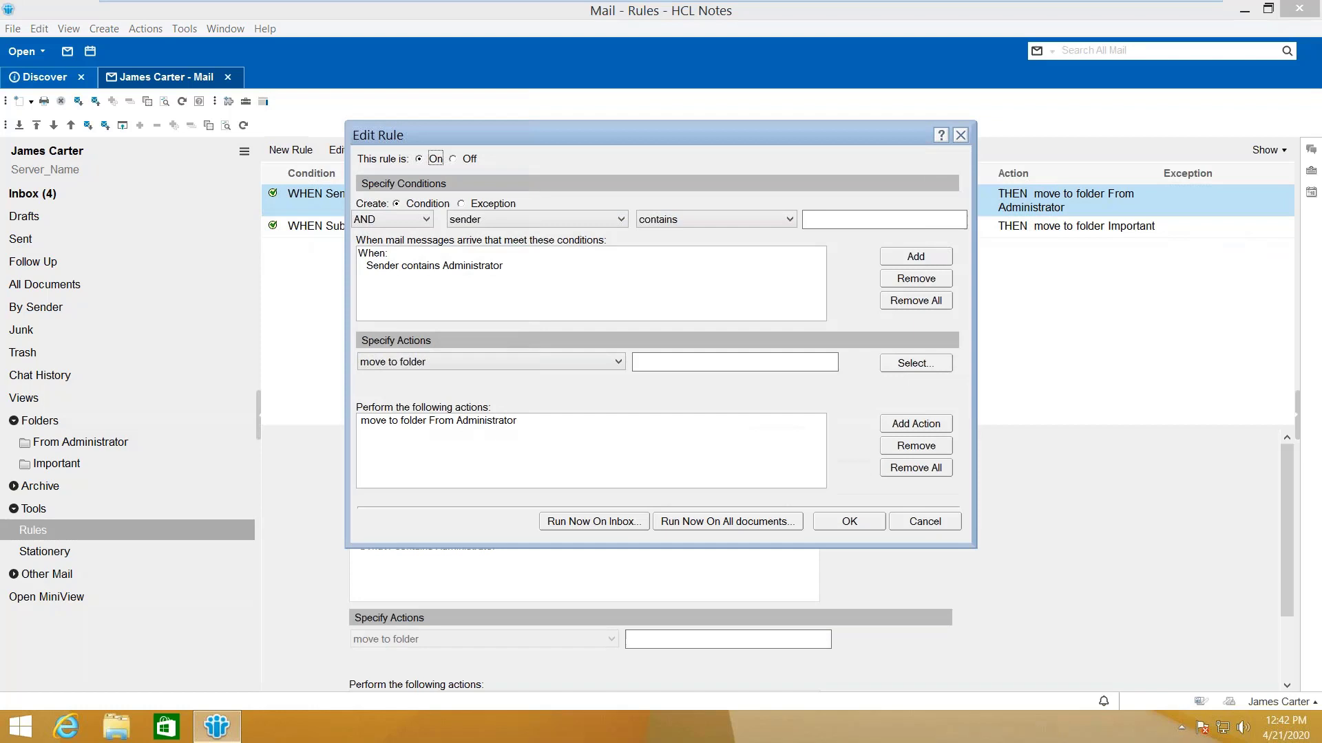
Run the Administrator rule on existing inbox mail, then check the inbox
{"action": "left_click", "coordinate": [593, 521]}
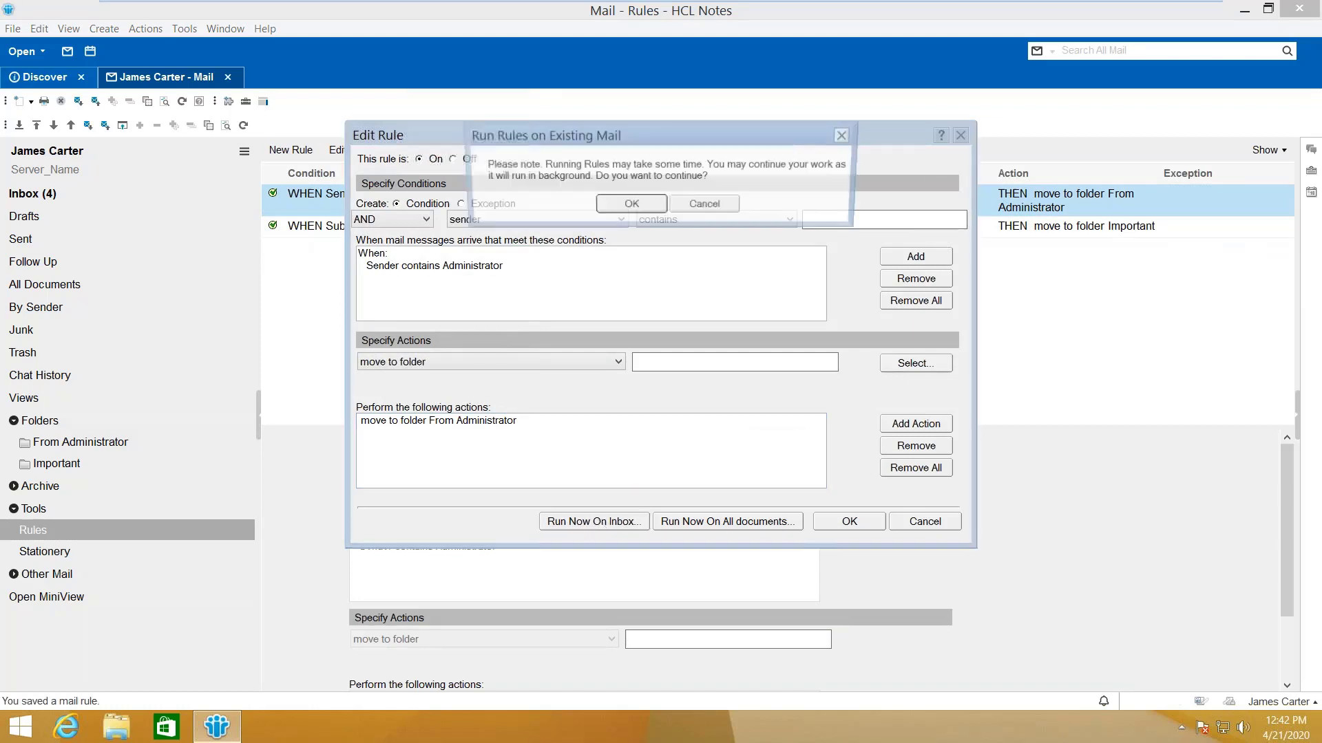
{"action": "key", "text": "Return"}
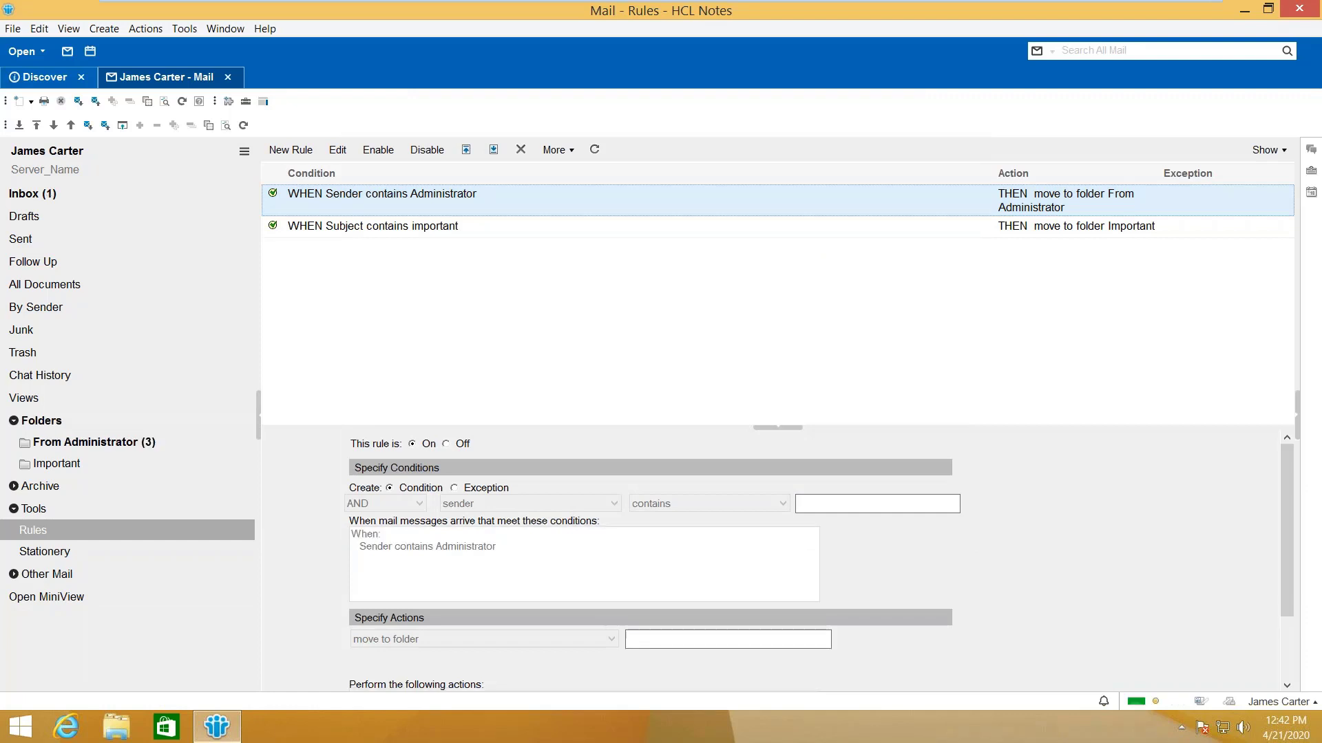
{"action": "left_click", "coordinate": [33, 193]}
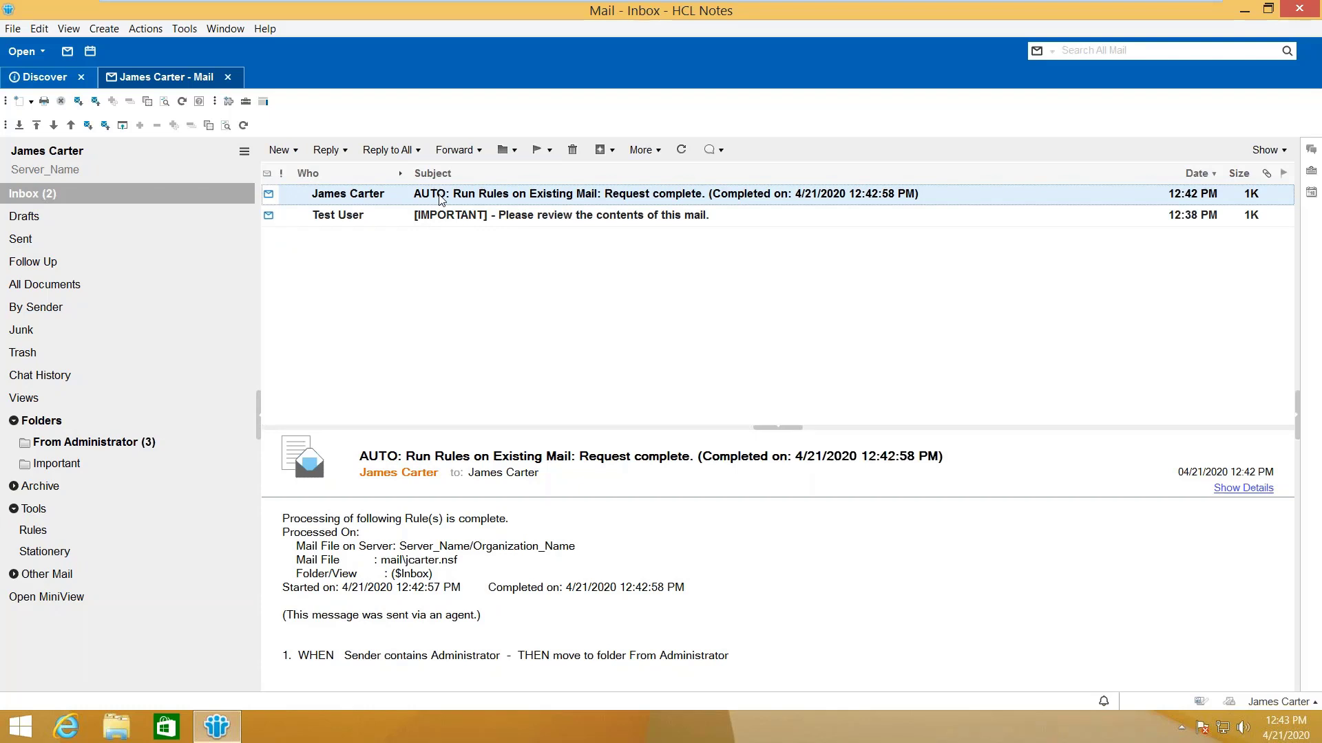
Check that From Administrator holds Sample Mail #1–#3, then go back to Rules
{"action": "left_click", "coordinate": [137, 444]}
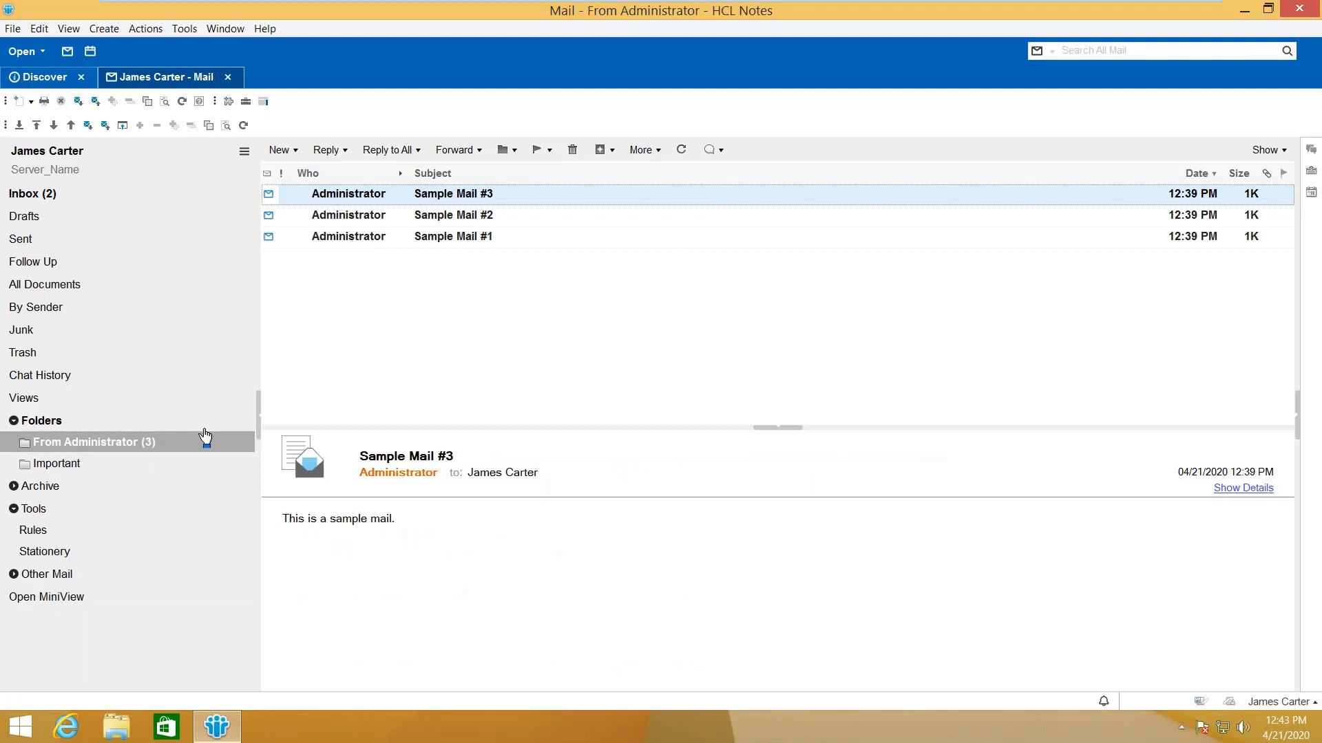
{"action": "left_click", "coordinate": [41, 530]}
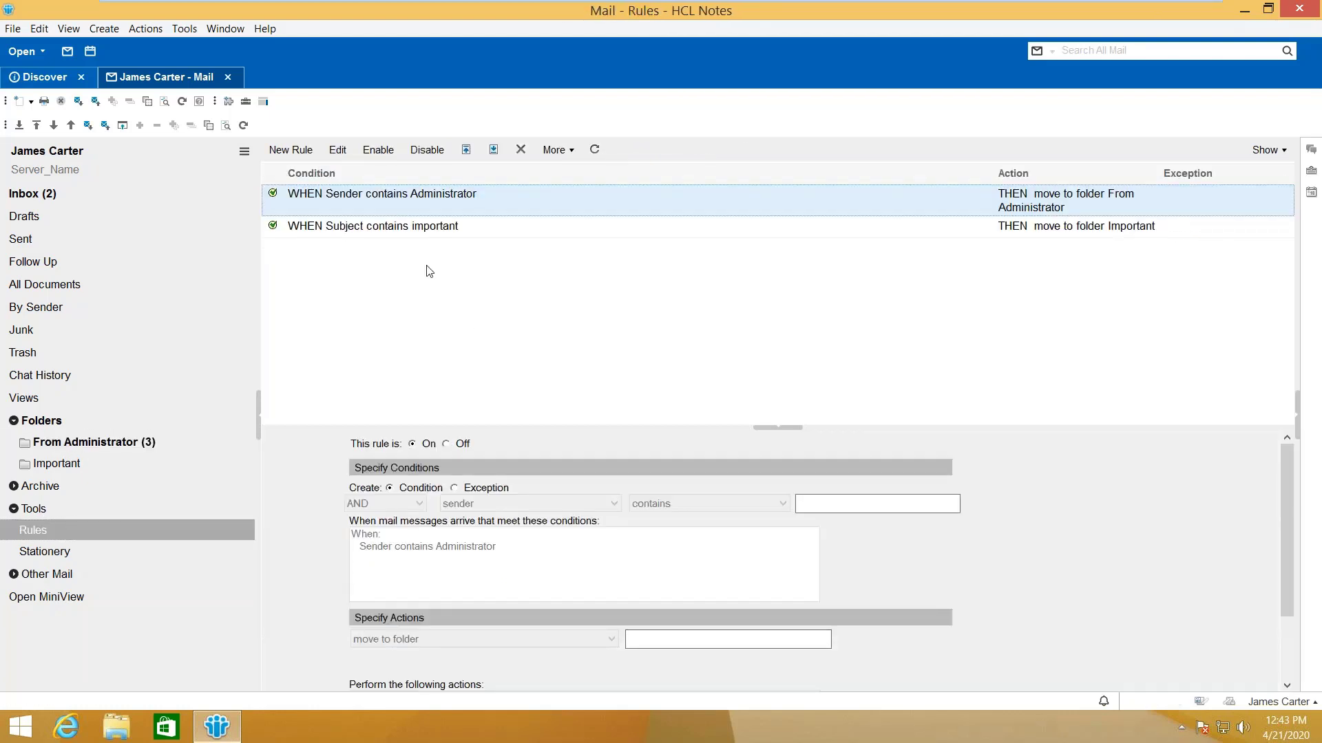
Run the 'Subject contains important' rule on the existing inbox mail
{"action": "double_click", "coordinate": [376, 229]}
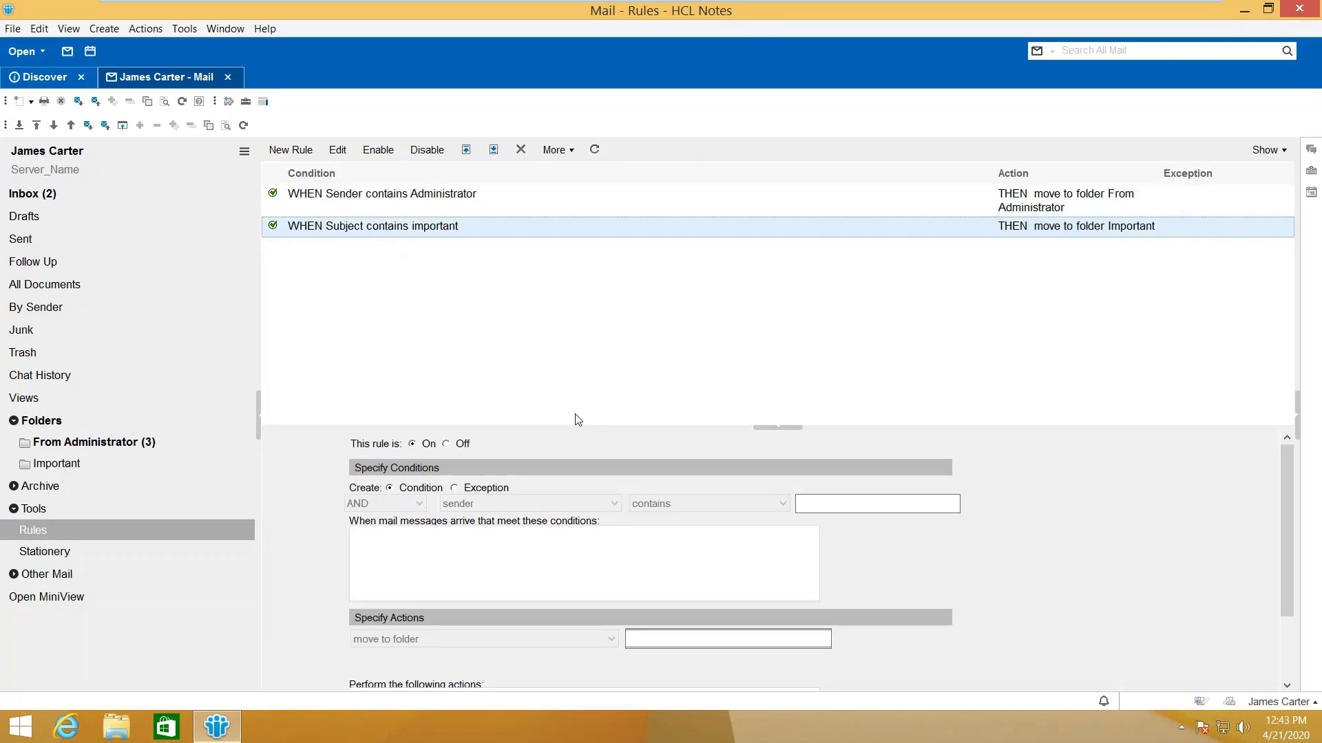
{"action": "left_click", "coordinate": [924, 523]}
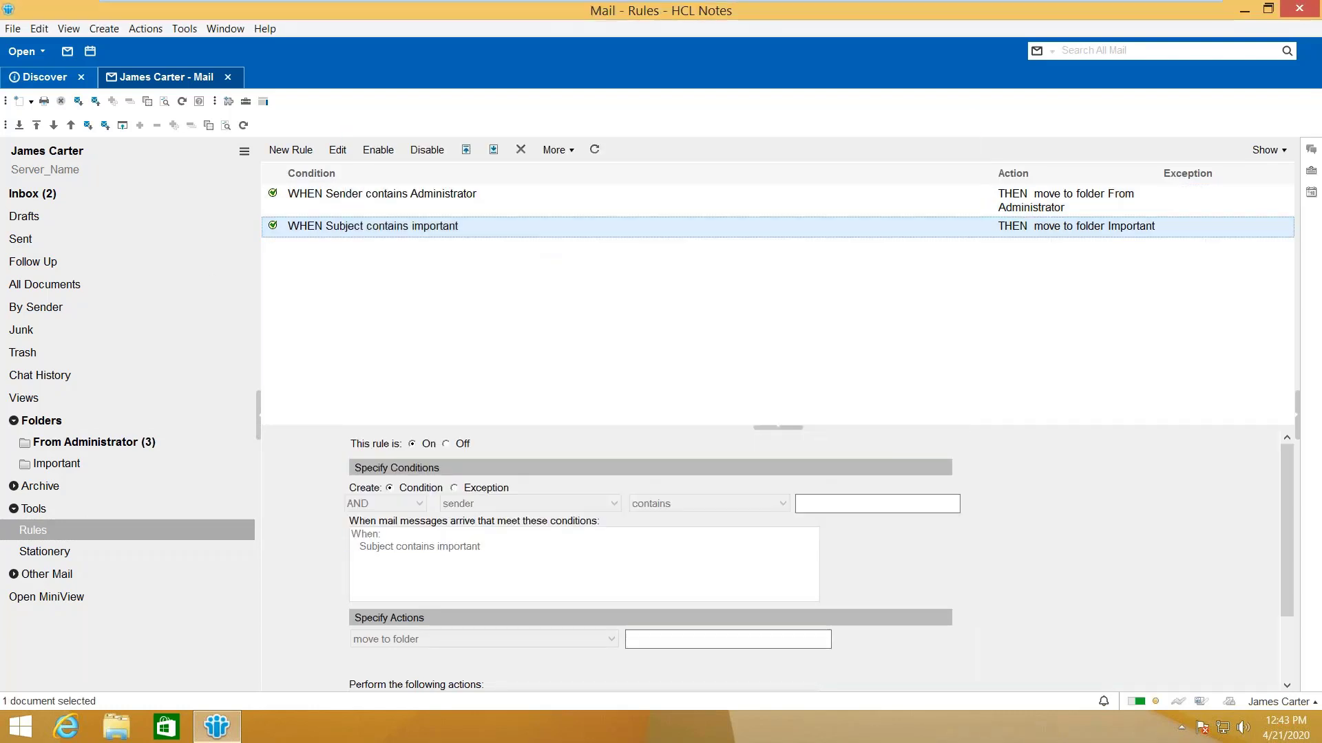
{"action": "left_click", "coordinate": [33, 193]}
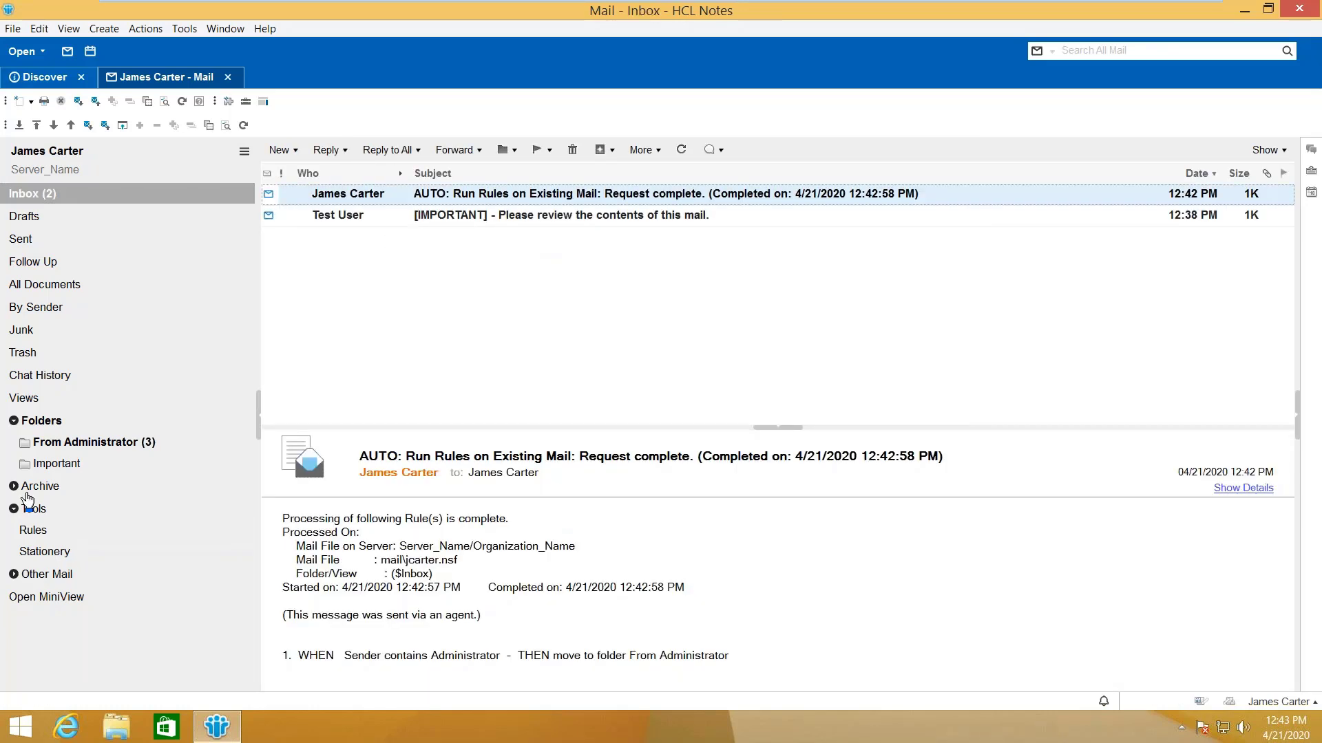
{"action": "left_click", "coordinate": [36, 531]}
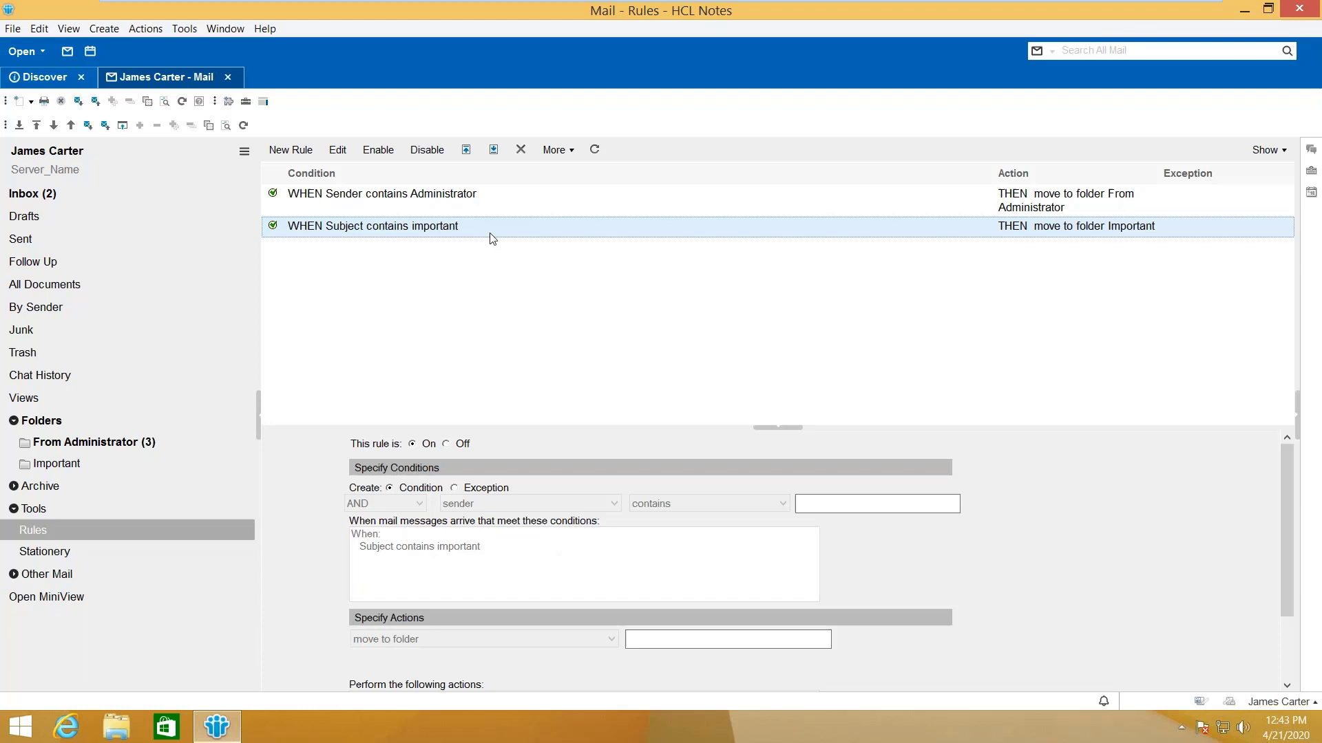
{"action": "double_click", "coordinate": [489, 234]}
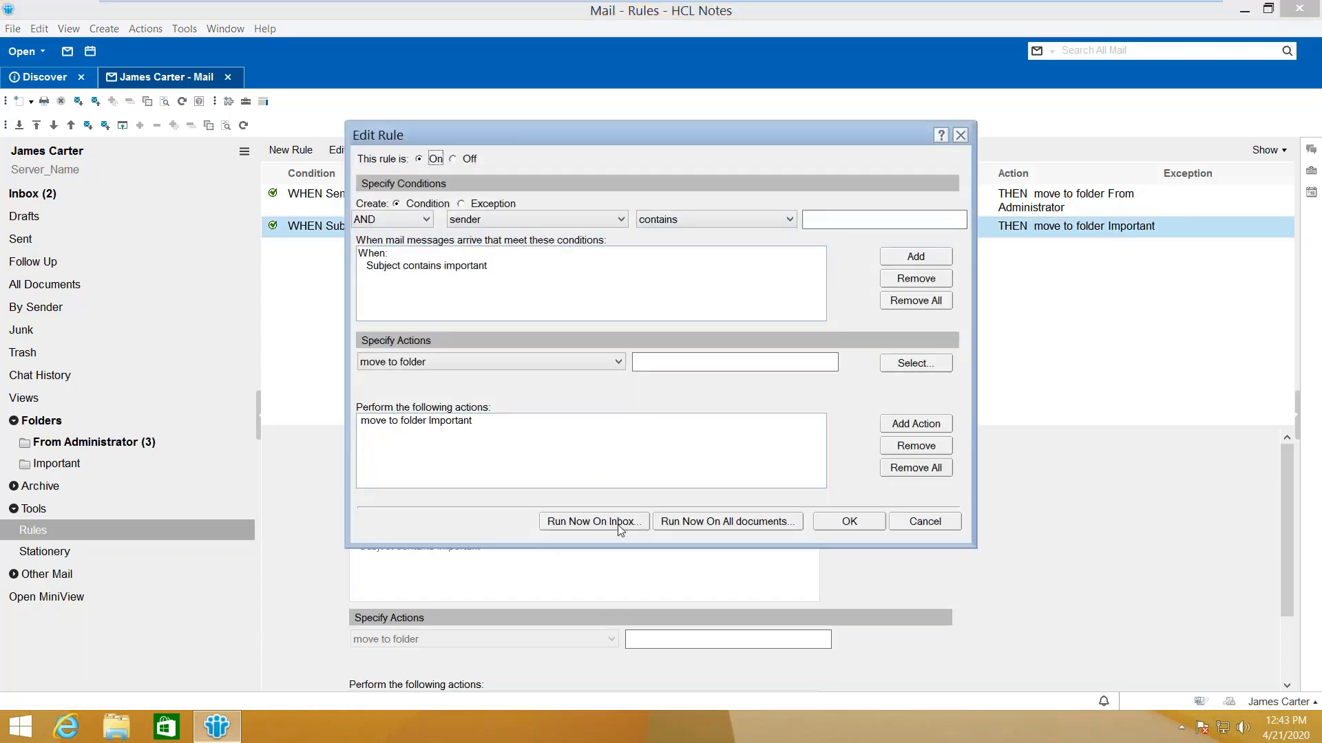
{"action": "left_click", "coordinate": [594, 521]}
{"action": "left_click", "coordinate": [603, 212]}
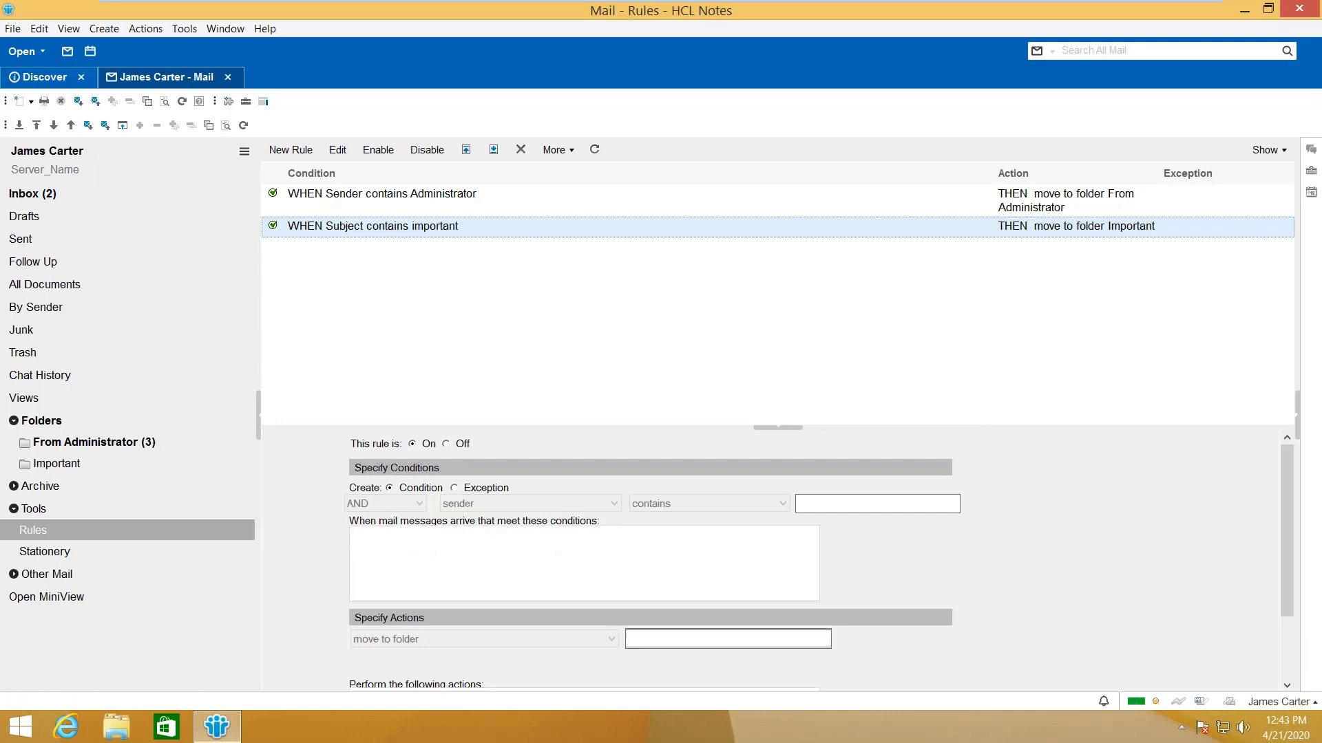
Check the inbox notices, then view the [IMPORTANT] review mail in the Important folder
{"action": "left_click", "coordinate": [67, 197]}
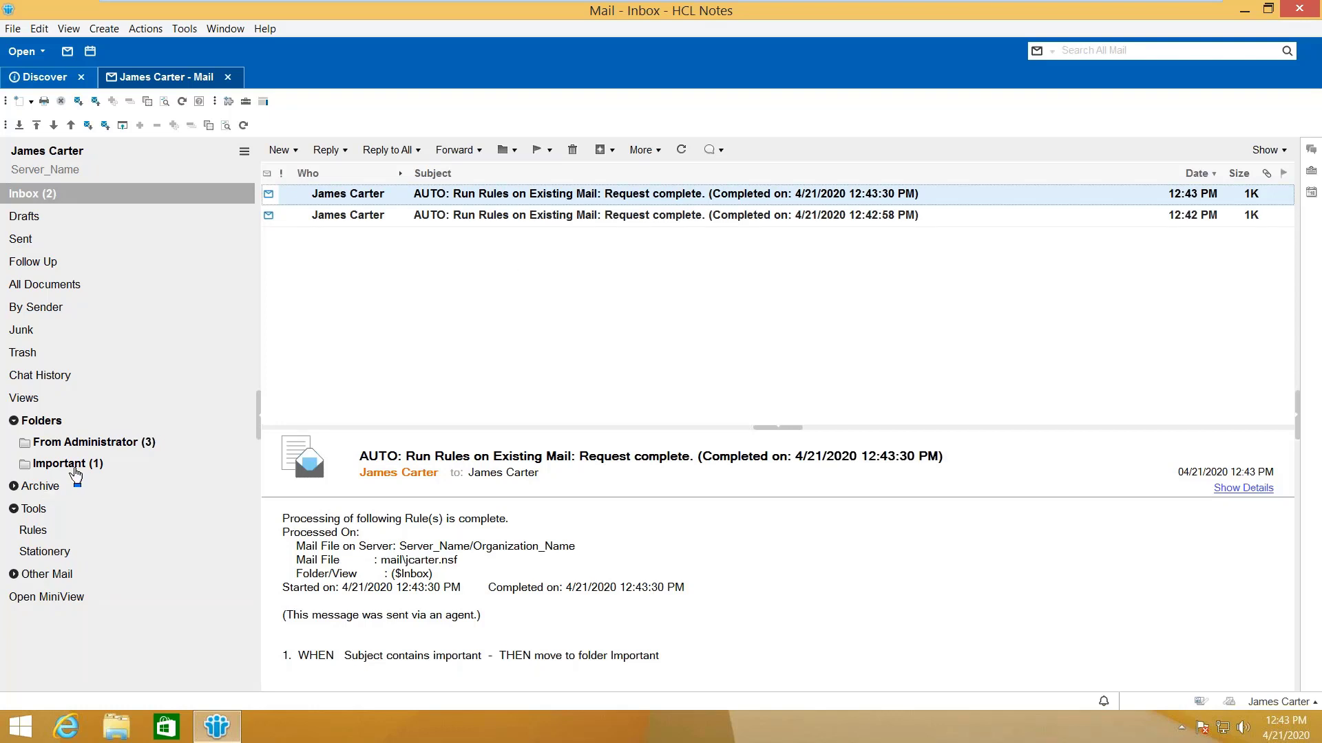
{"action": "left_click", "coordinate": [75, 469]}
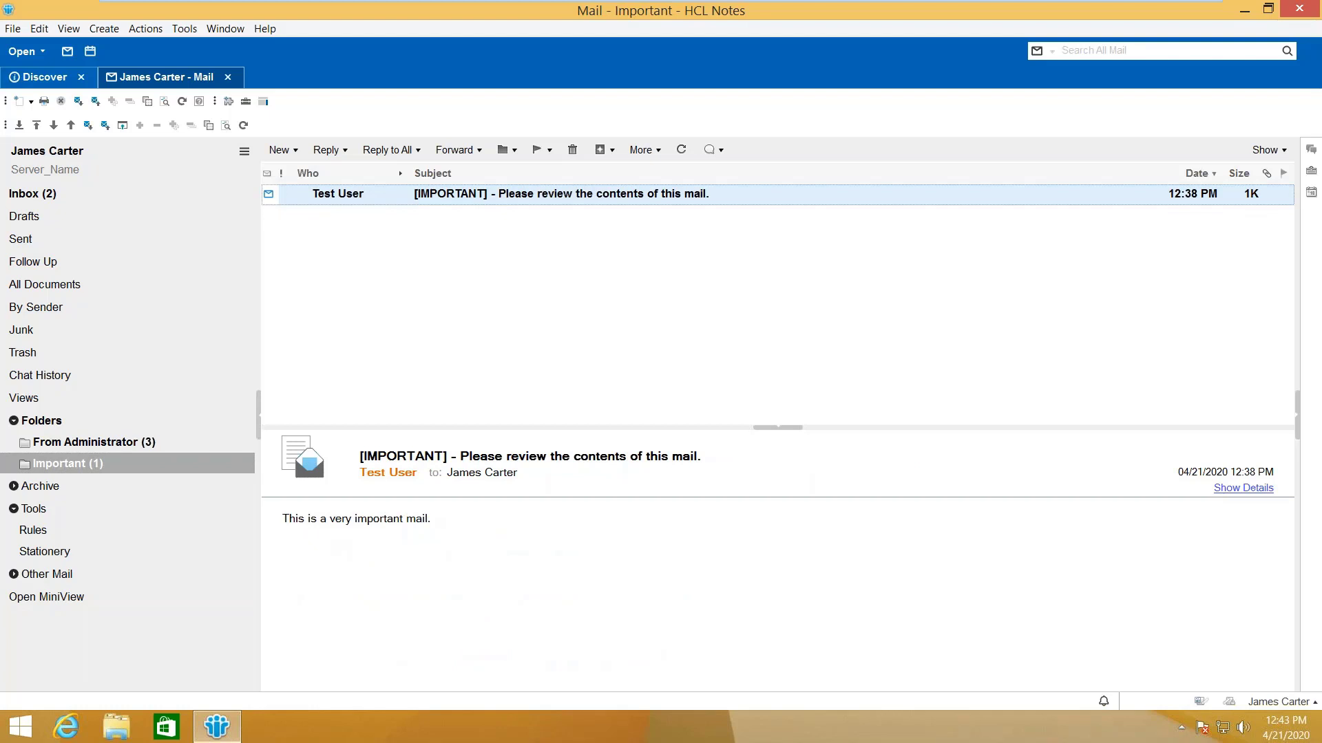